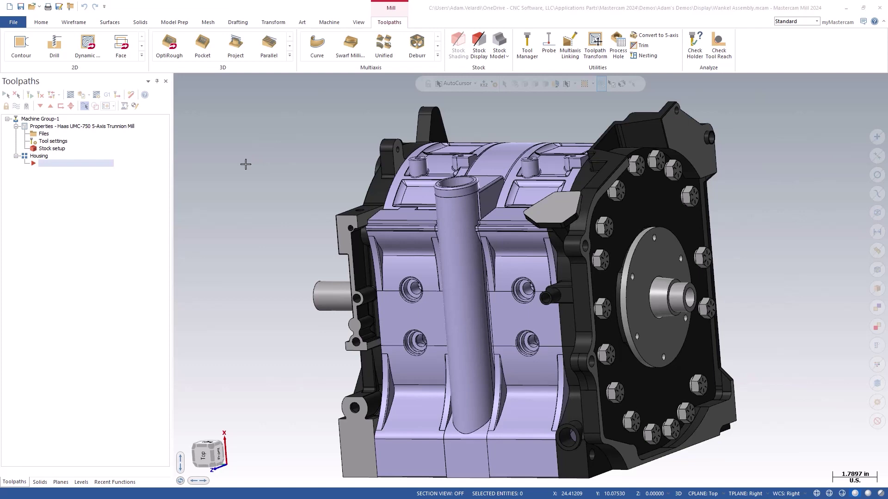
- Use the GView cube to show the Front view, then Right, then the isometric corner
{"action": "left_click", "coordinate": [219, 451]}
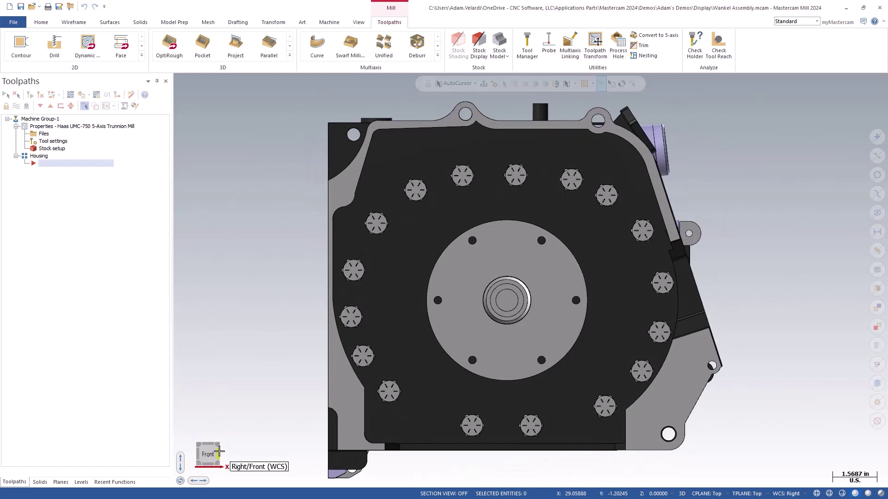
{"action": "left_click", "coordinate": [220, 456]}
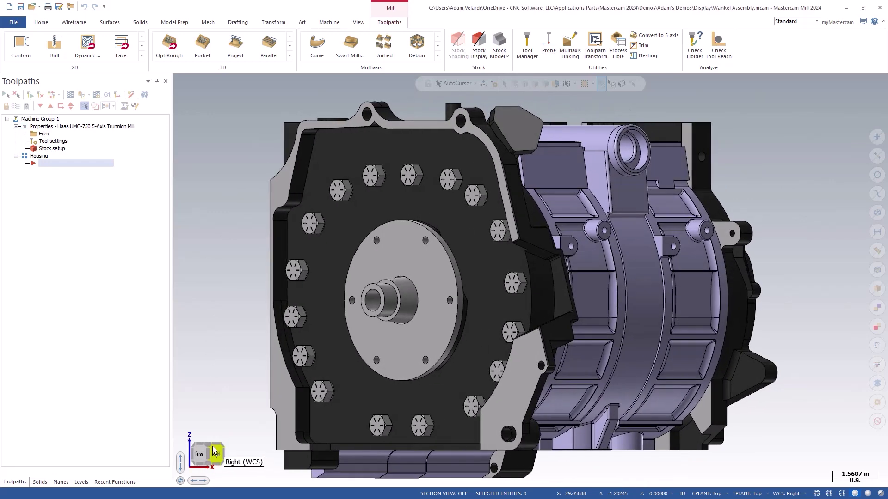
{"action": "left_click", "coordinate": [209, 447]}
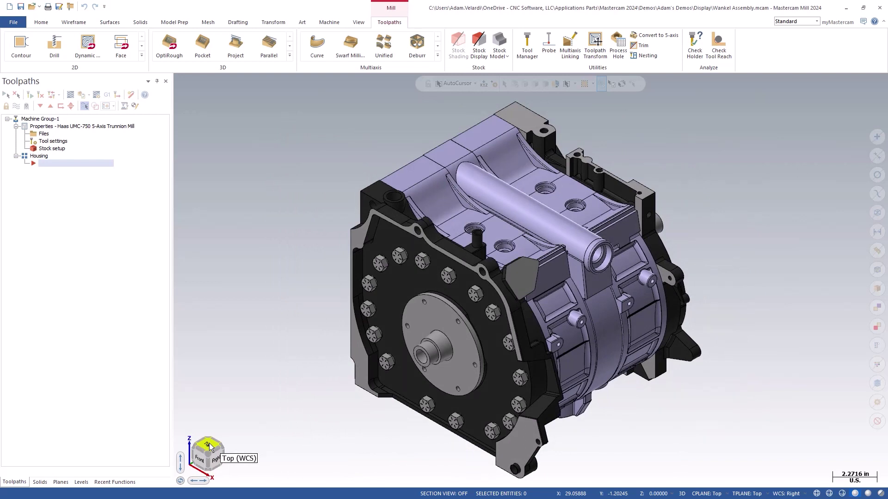
- In the Planes manager, switch the WCS through Left, Top and Front, then back to Top
{"action": "left_click", "coordinate": [61, 482]}
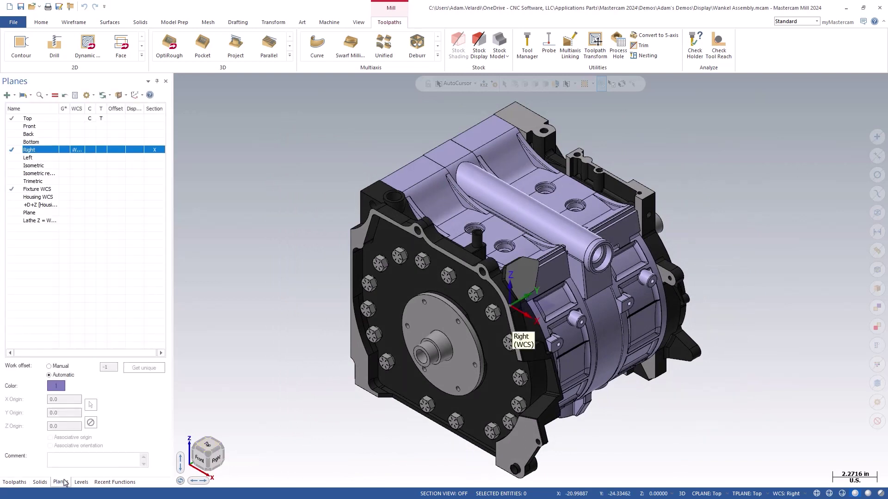
{"action": "left_click", "coordinate": [79, 157]}
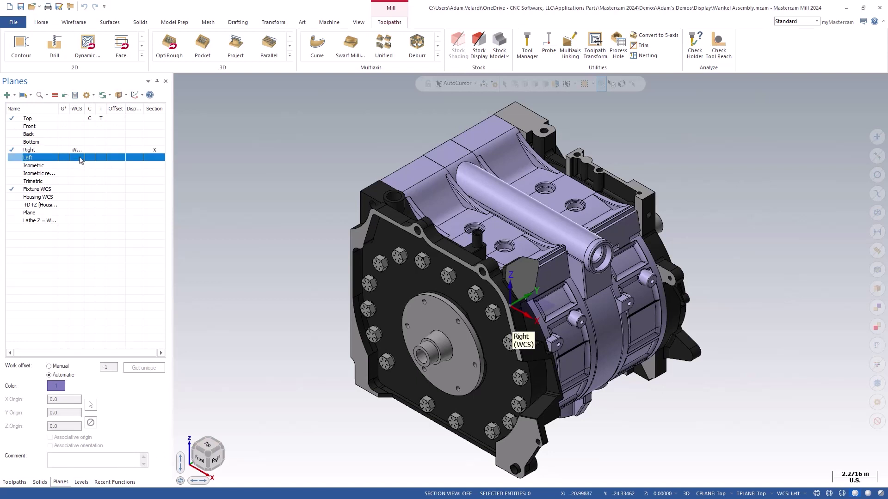
{"action": "left_click", "coordinate": [79, 119]}
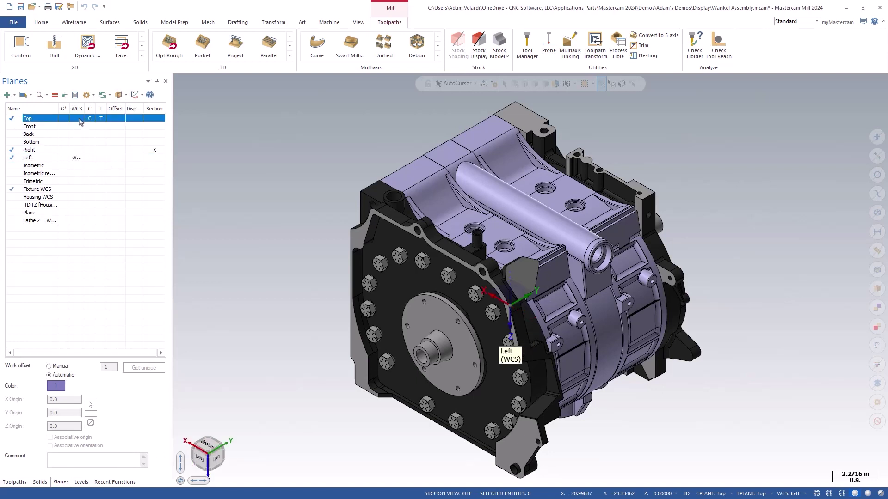
{"action": "left_click", "coordinate": [79, 127]}
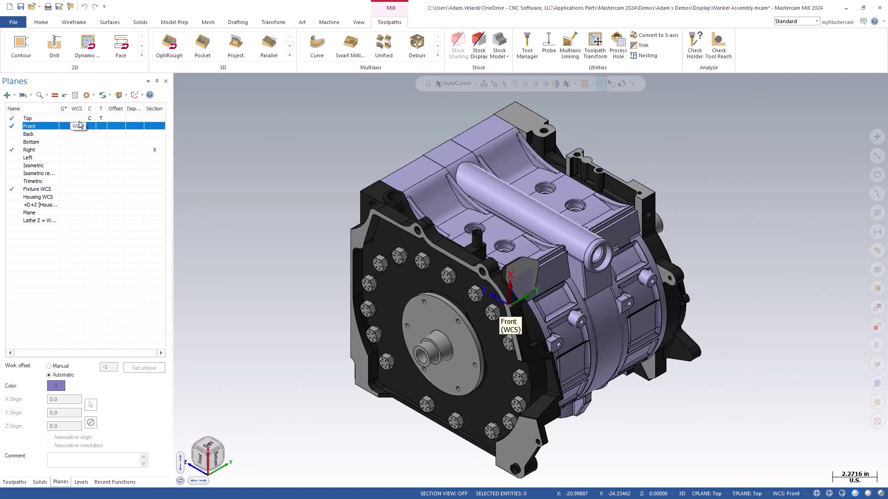
{"action": "left_click", "coordinate": [80, 119]}
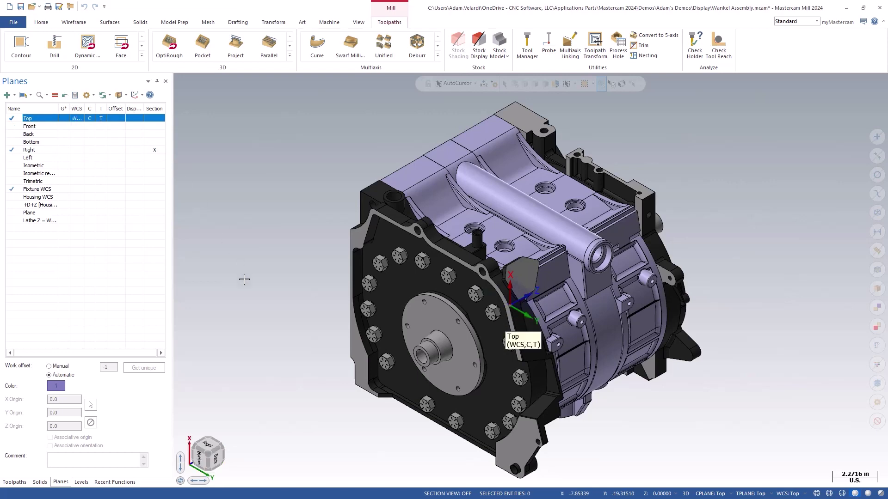
- Orbit to the Top view, make Isometric the WCS, and align the view to it
{"action": "middle_click_drag", "start_coordinate": [248, 327], "coordinate": [202, 357]}
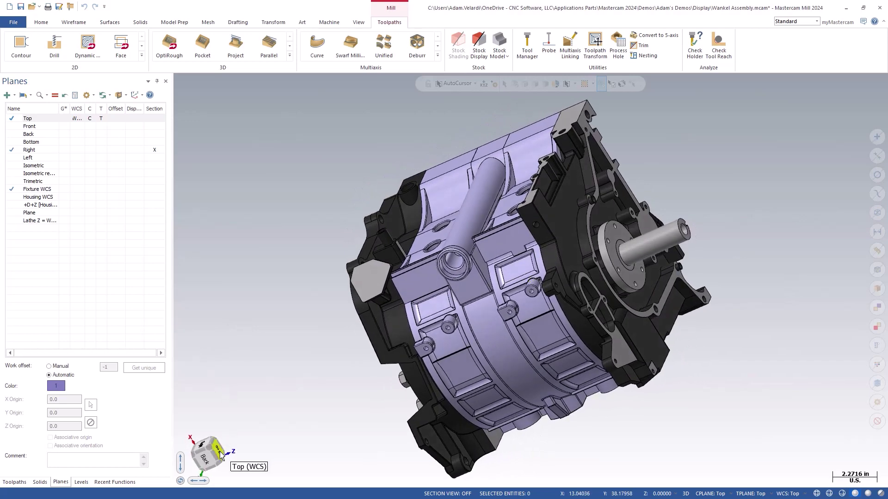
{"action": "left_click", "coordinate": [220, 454]}
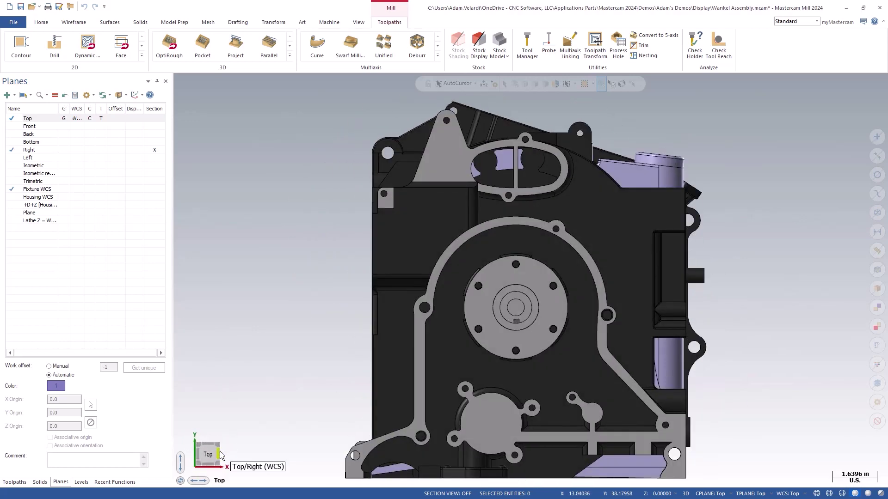
{"action": "left_click", "coordinate": [77, 166]}
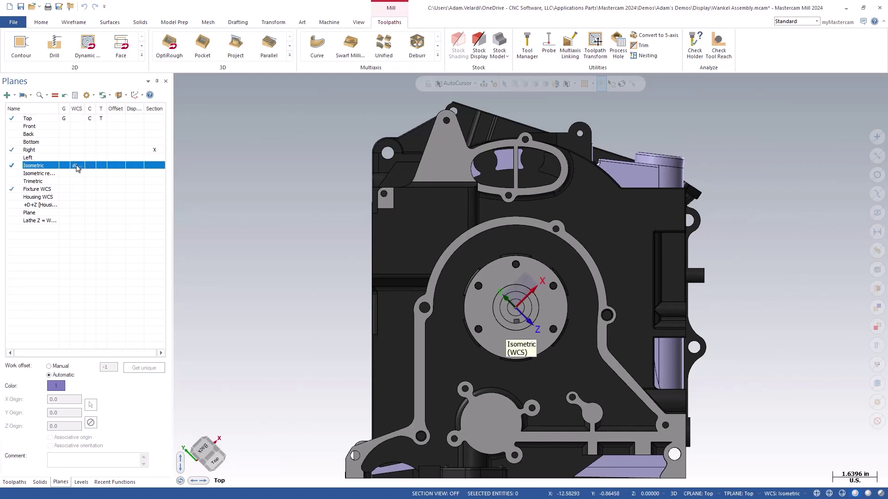
{"action": "left_click", "coordinate": [216, 462]}
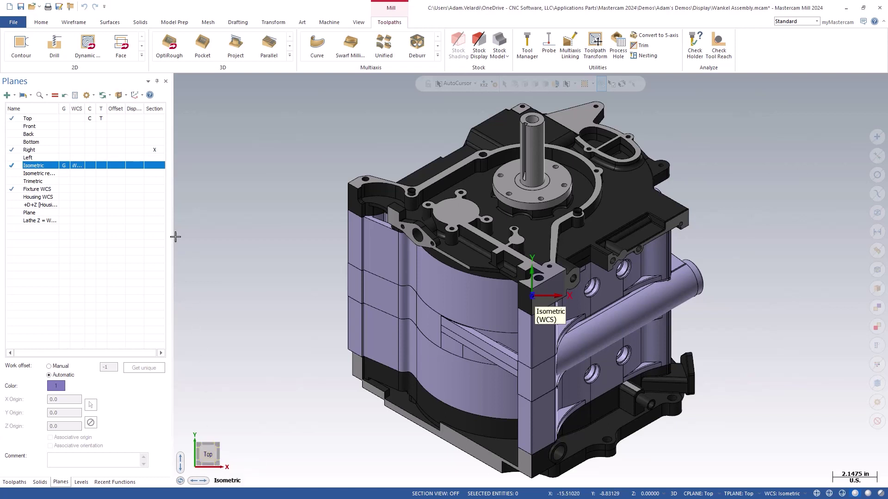
- Check the plane-following WCS options, then orbit the engine to show its underside
{"action": "left_click", "coordinate": [110, 95]}
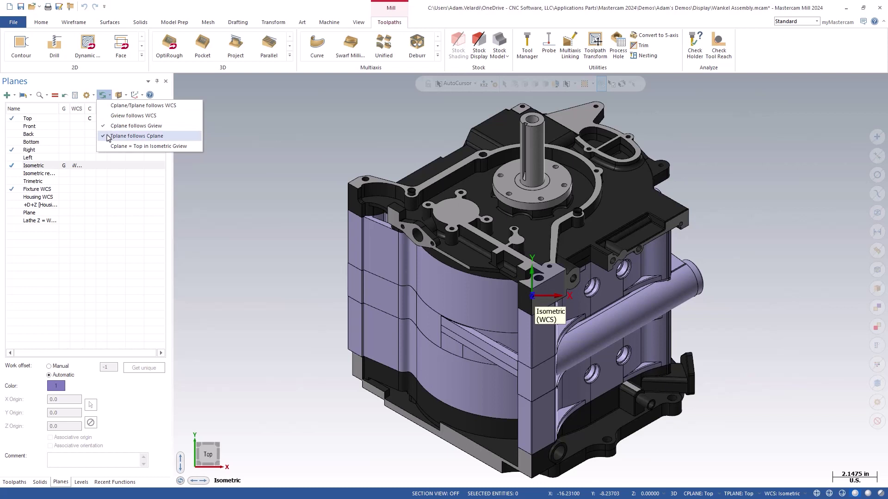
{"action": "left_click", "coordinate": [240, 337]}
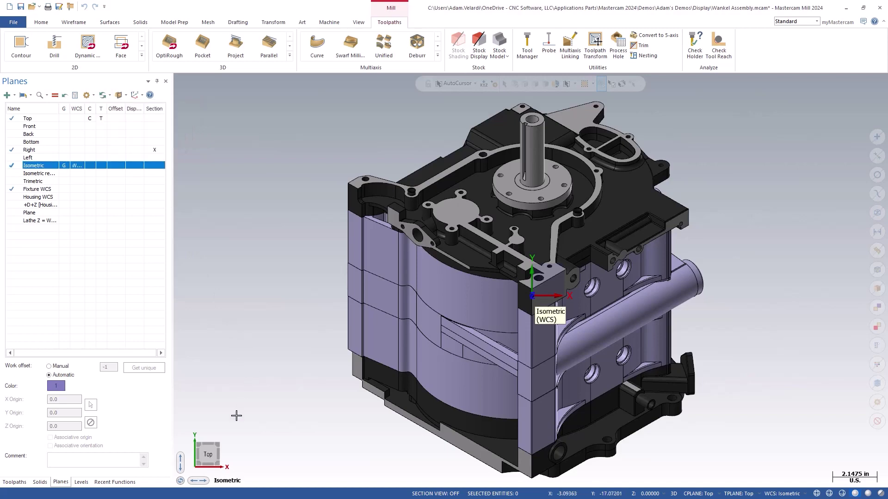
{"action": "mouse_move", "coordinate": [218, 463]}
{"action": "left_mouse_down"}
{"action": "mouse_move", "coordinate": [210, 393]}
{"action": "mouse_move", "coordinate": [231, 447]}
{"action": "left_mouse_up"}
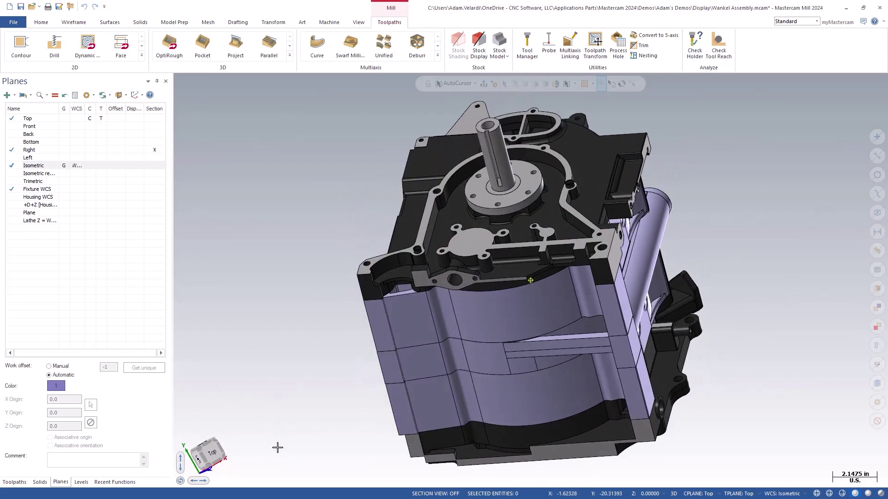
{"action": "left_click_drag", "start_coordinate": [231, 447], "coordinate": [277, 408]}
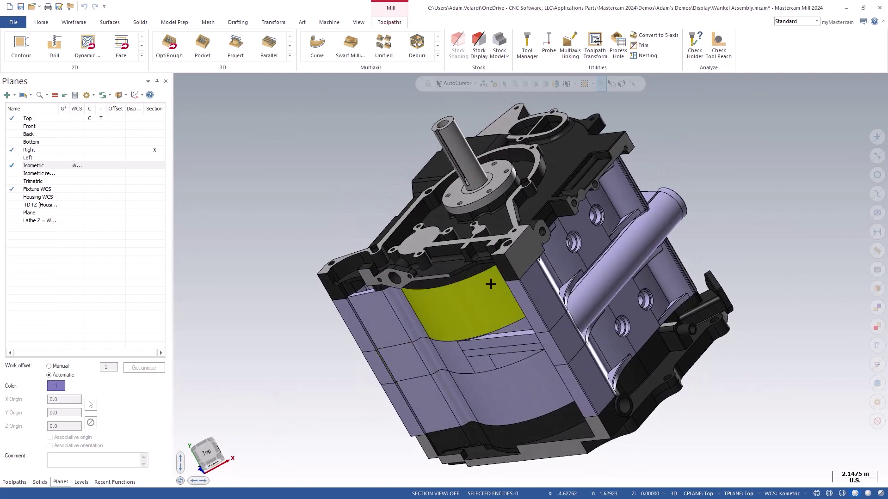
- Zoom in, pan the engine left, right, up and down, then flip to Bottom and back to Top
{"action": "scroll", "coordinate": [251, 410], "scroll_direction": "down", "scroll_amount": 3}
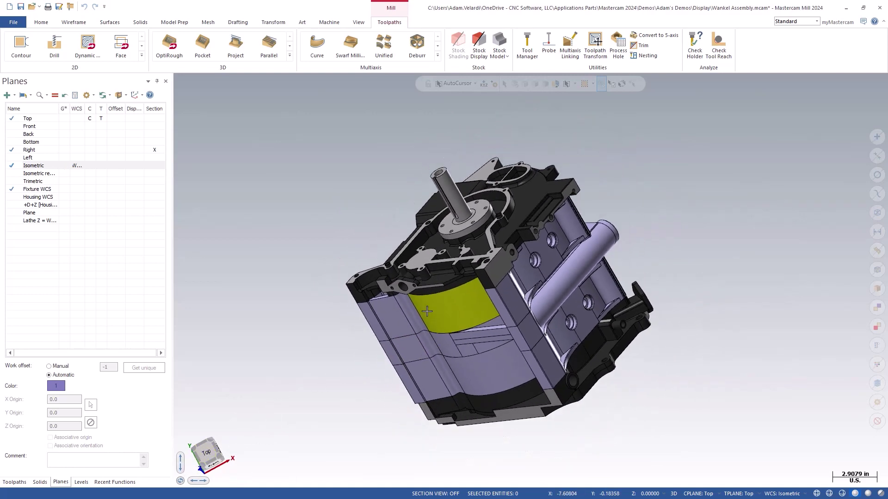
{"action": "scroll", "coordinate": [208, 454], "scroll_direction": "up", "scroll_amount": 2}
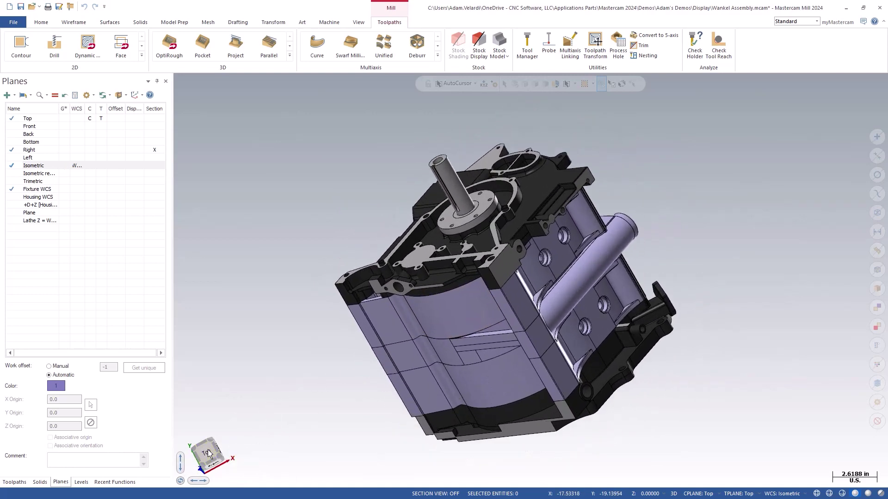
{"action": "scroll", "coordinate": [209, 454], "scroll_direction": "up", "scroll_amount": 1}
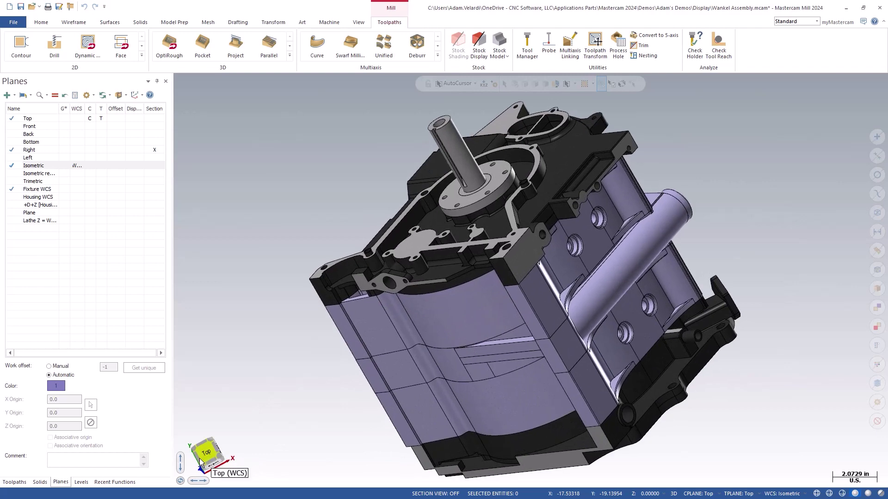
{"action": "left_click", "coordinate": [205, 483]}
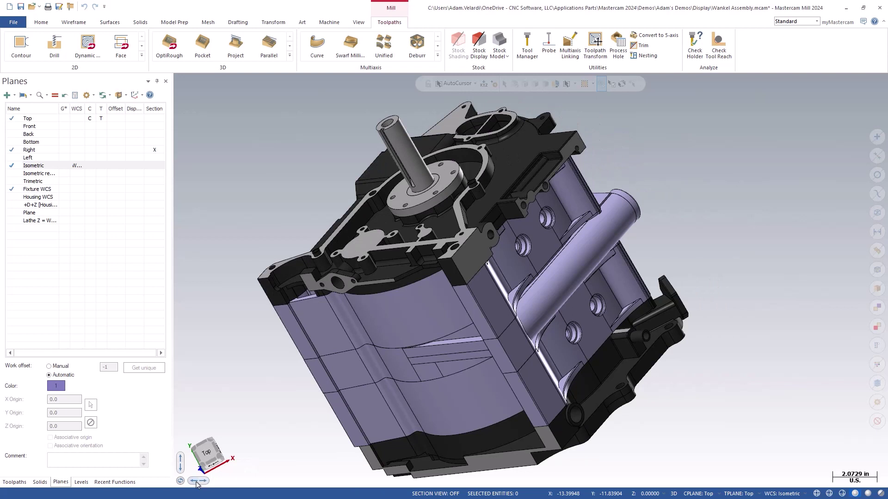
{"action": "left_click", "coordinate": [194, 484]}
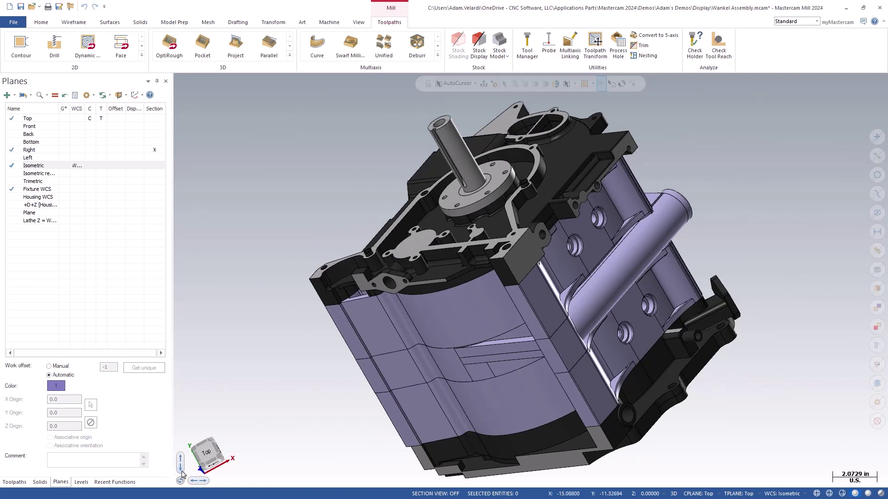
{"action": "left_click", "coordinate": [181, 467]}
{"action": "left_click", "coordinate": [181, 460]}
{"action": "left_click", "coordinate": [181, 481]}
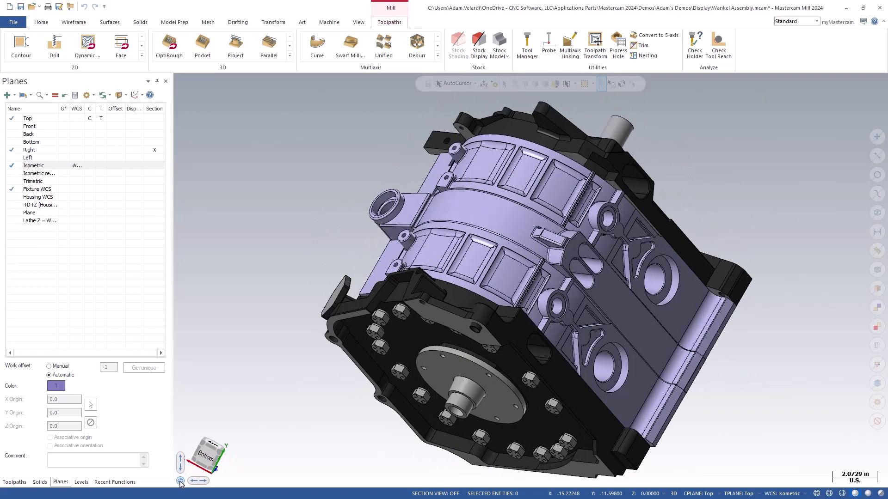
{"action": "left_click", "coordinate": [181, 481]}
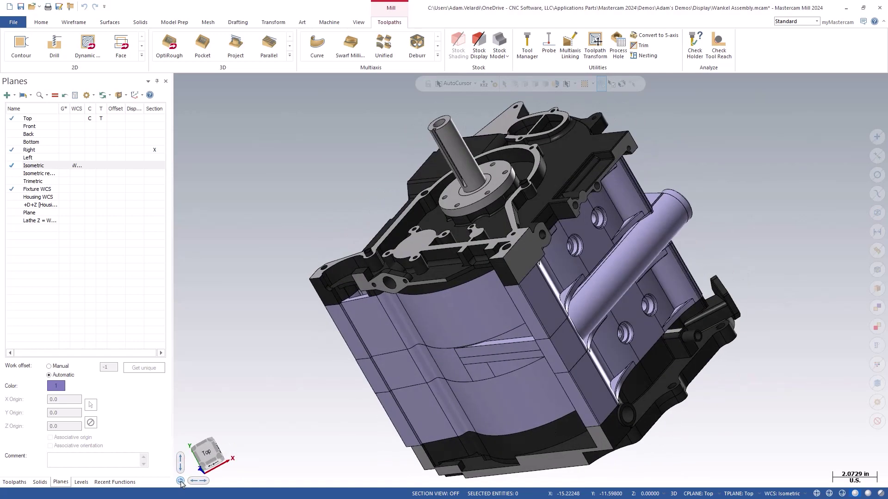
{"action": "right_click", "coordinate": [209, 459]}
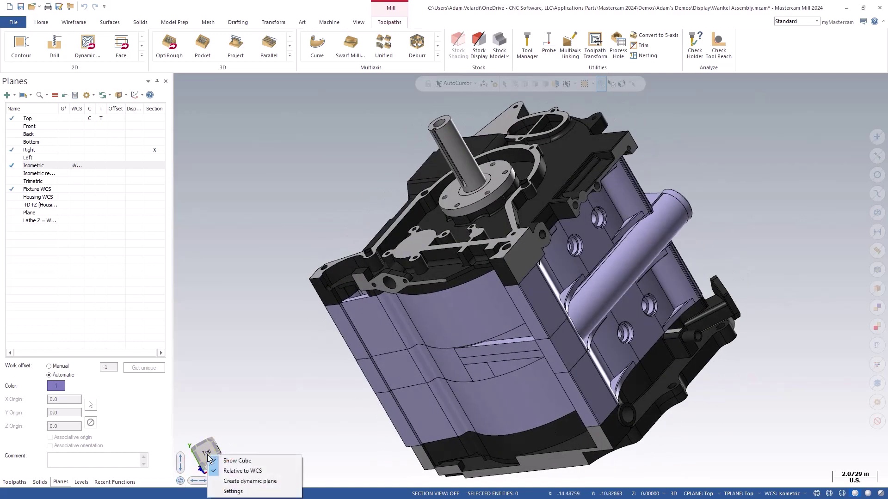
{"action": "left_click", "coordinate": [217, 492]}
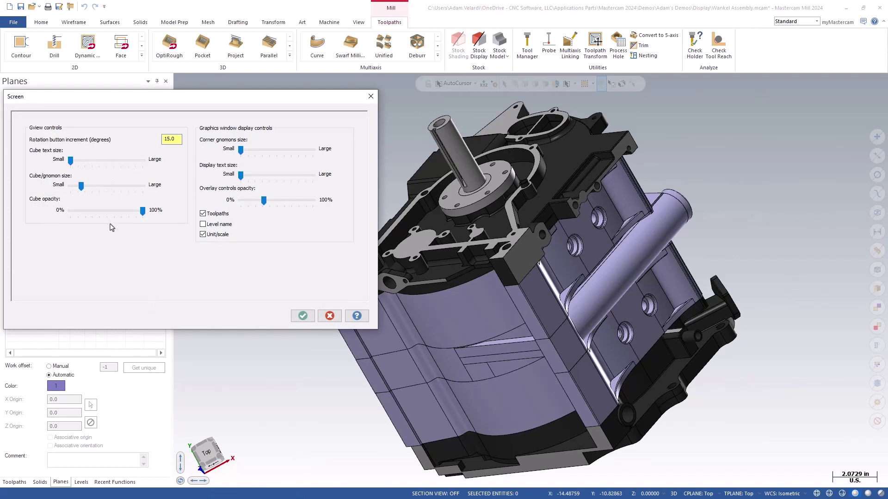
{"action": "left_click", "coordinate": [301, 316]}
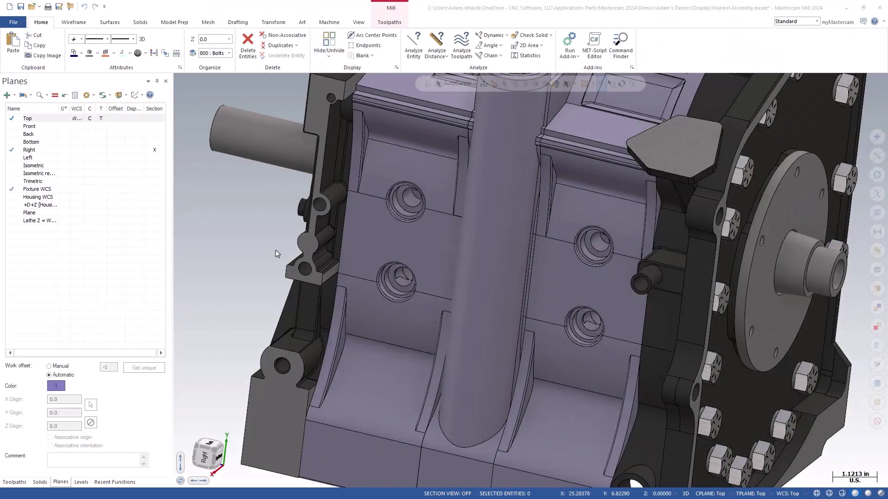
- Lower the Shading Glass material opacity to near zero and save the configuration file
{"action": "left_click", "coordinate": [23, 24]}
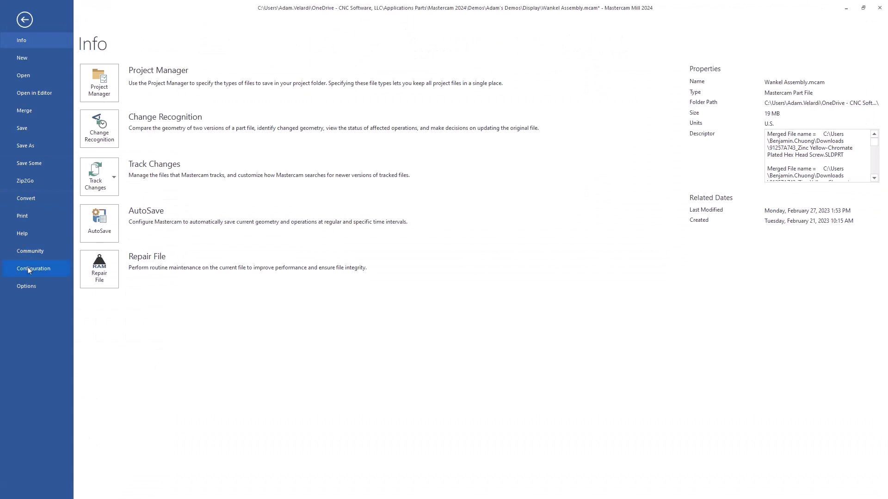
{"action": "left_click", "coordinate": [28, 269]}
{"action": "left_click_drag", "start_coordinate": [182, 271], "coordinate": [180, 273]}
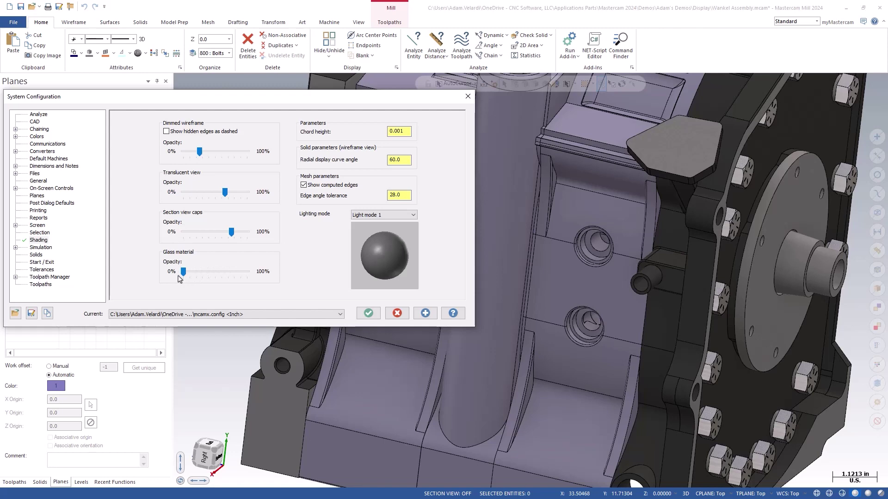
{"action": "left_click", "coordinate": [368, 313]}
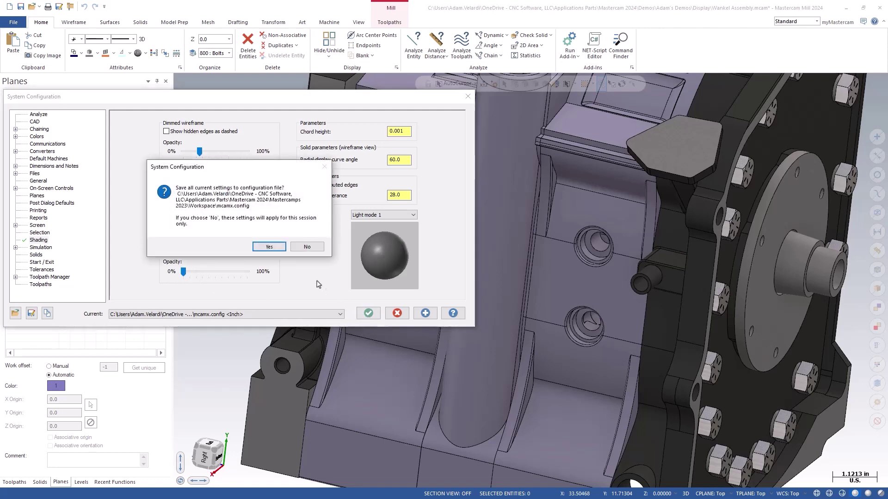
{"action": "left_click", "coordinate": [303, 249]}
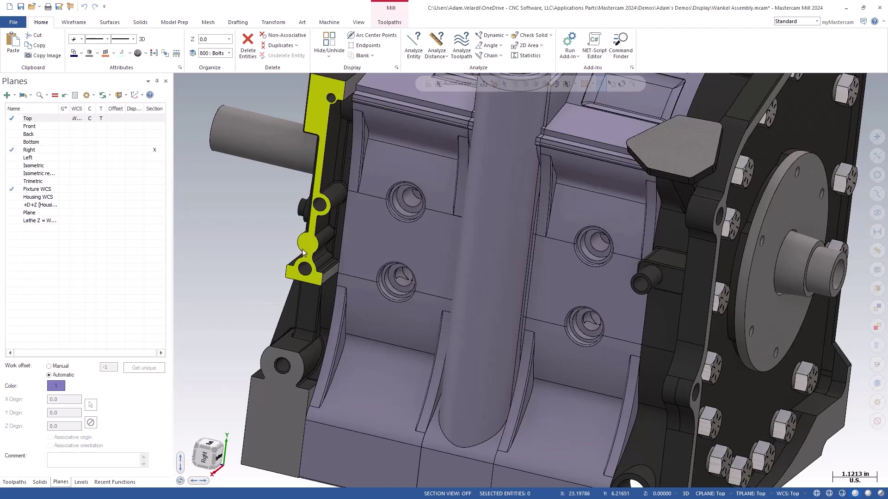
- Assign the Glass Level 7 material to the two central rotor housing solids
{"action": "left_click", "coordinate": [378, 258]}
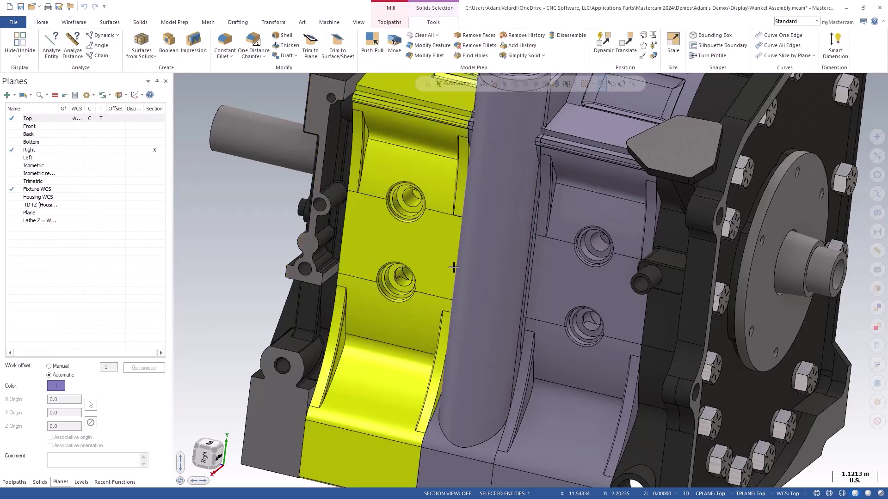
{"action": "right_click", "coordinate": [552, 276]}
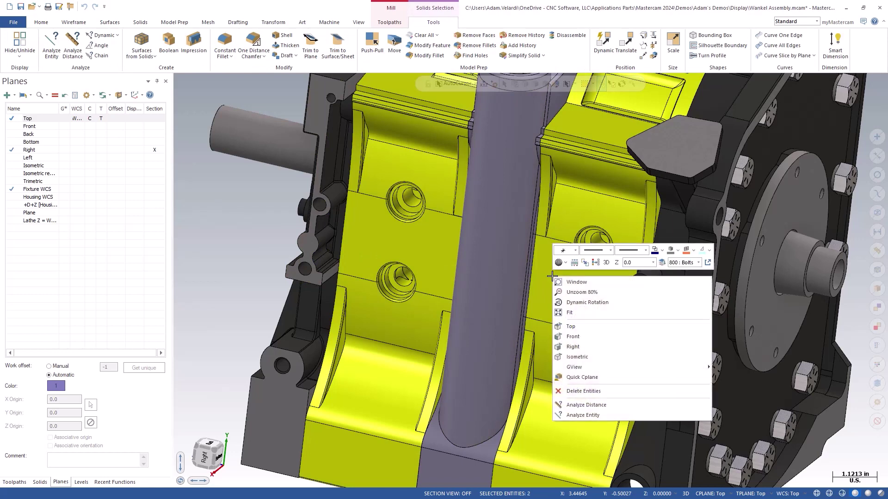
{"action": "left_click", "coordinate": [568, 263]}
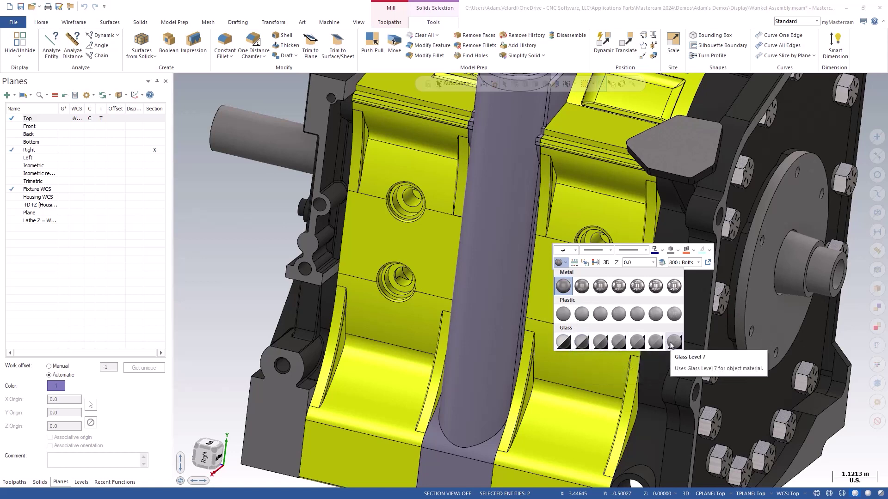
{"action": "left_click", "coordinate": [674, 342]}
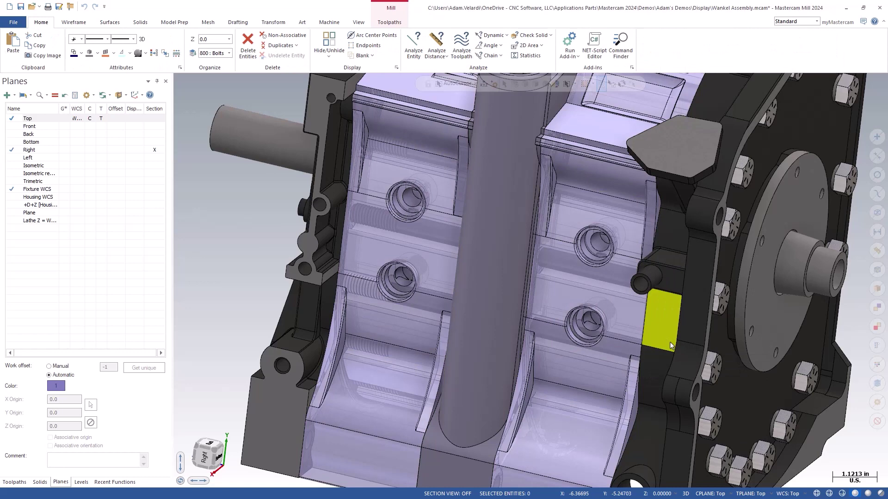